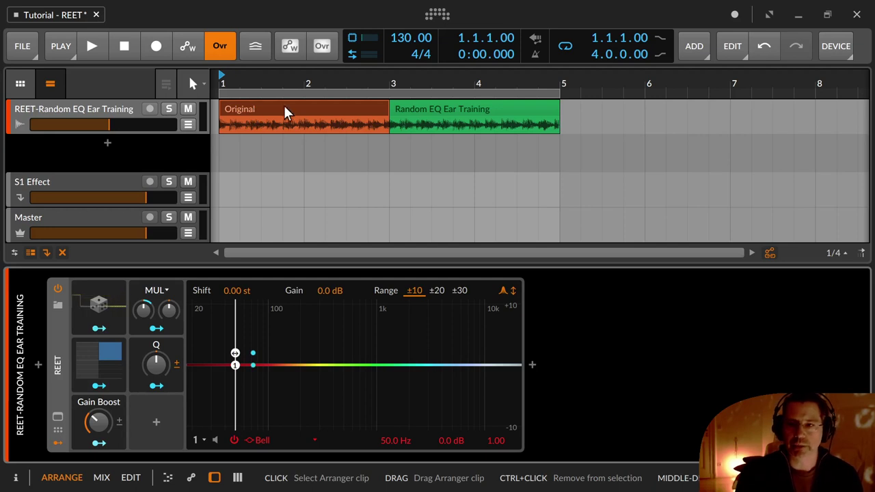
# - Select the Random EQ Ear Training clip and lower the REET device's Gain Boost to 31.1 %
pyautogui.click(414, 113)
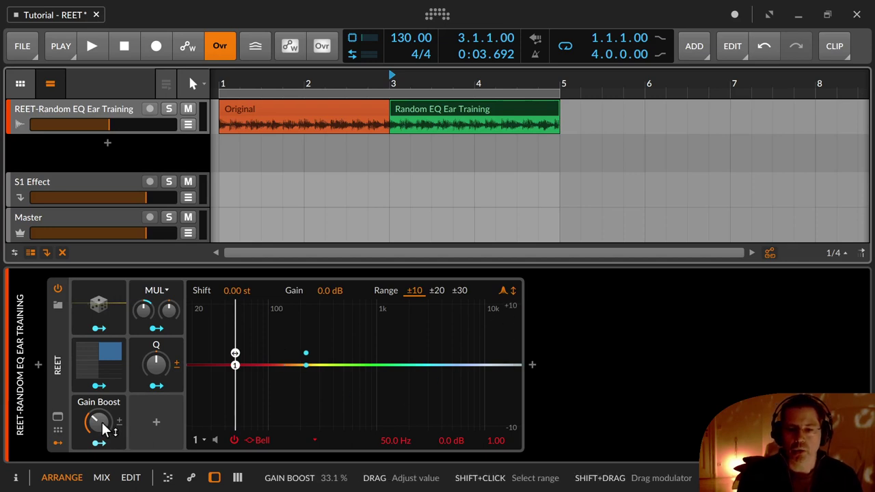
pyautogui.moveTo(103, 427); pyautogui.dragTo(103, 439)
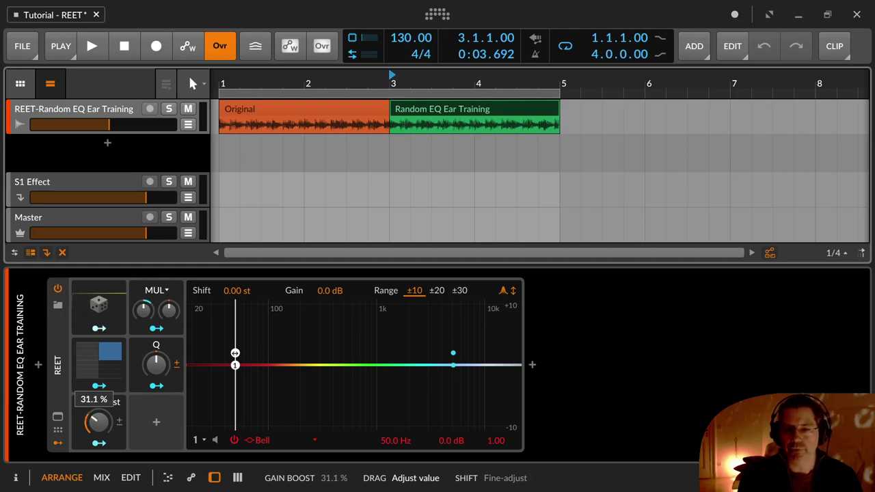
pyautogui.moveTo(102, 427); pyautogui.dragTo(106, 428)
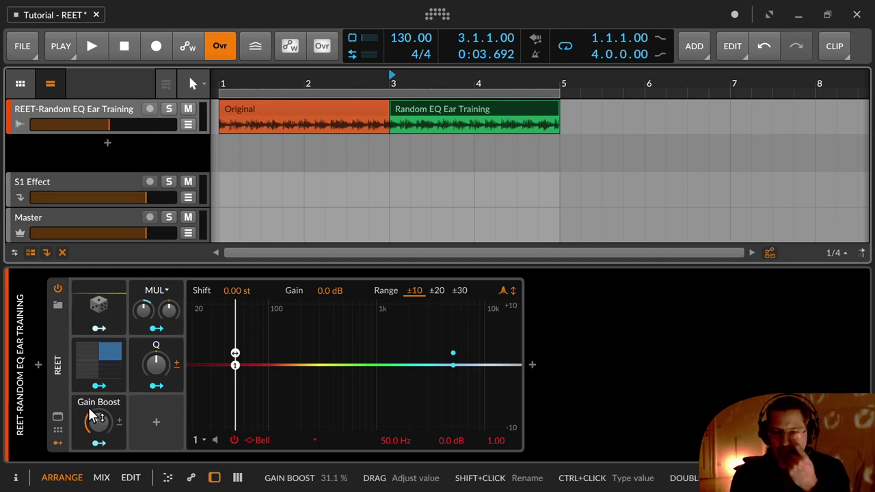
pyautogui.moveTo(145, 375); pyautogui.dragTo(156, 367)
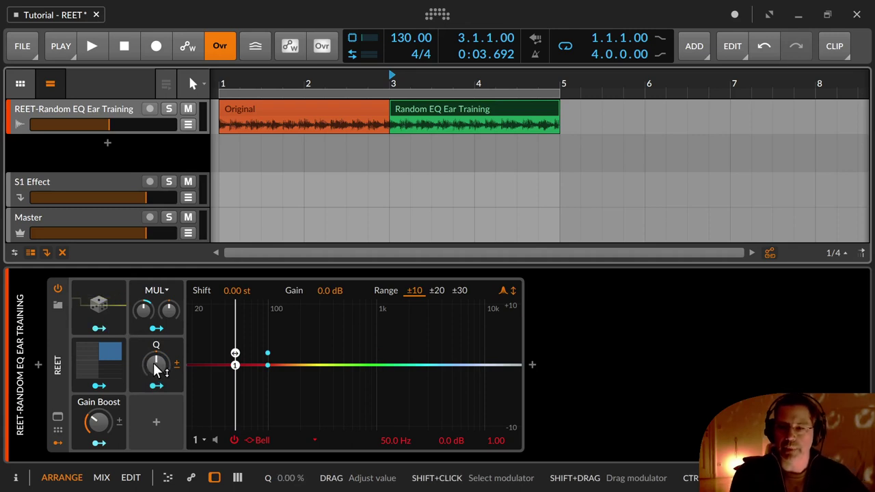
# - Play the arrangement from the Original clip and set the EQ display range to ±30
pyautogui.click(289, 109)
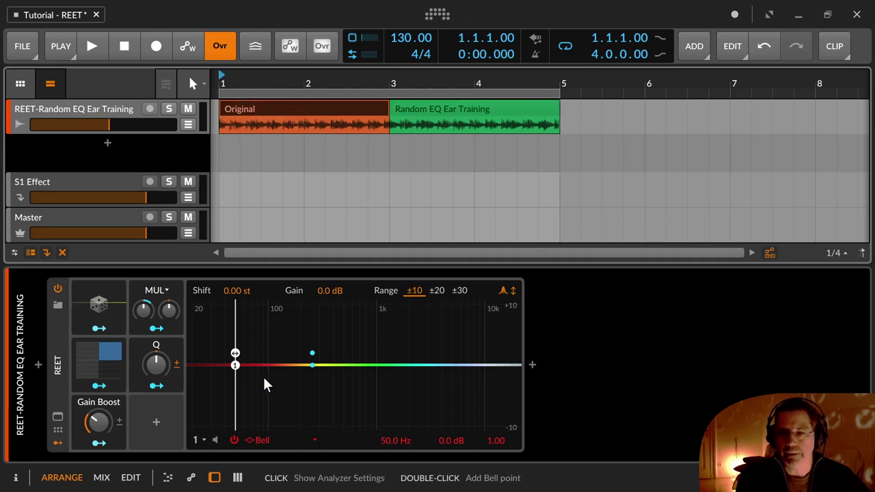
pyautogui.click(89, 48)
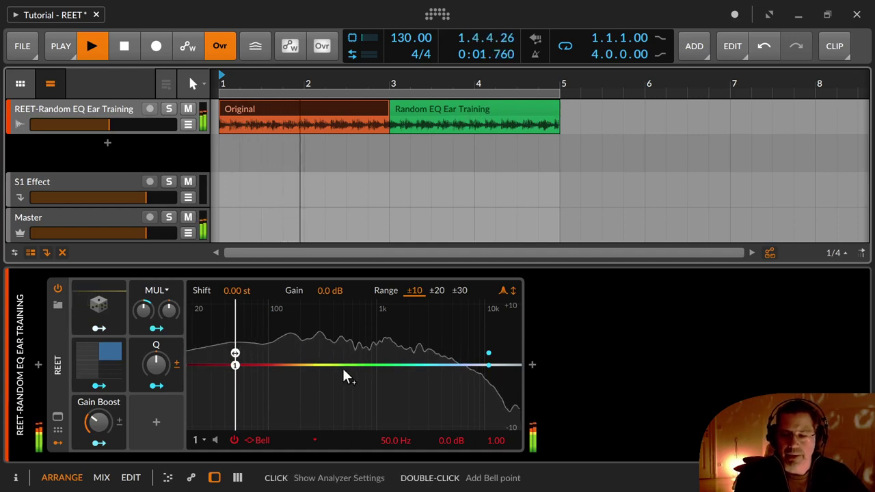
pyautogui.click(460, 290)
# - Sweep Gain Boost up to 43.1 % and down to 1.71 % during playback, ending at 10.9 %
pyautogui.moveTo(98, 422)
pyautogui.mouseDown()
pyautogui.moveTo(98, 406)
pyautogui.moveTo(98, 426)
pyautogui.moveTo(97, 417)
pyautogui.mouseUp()
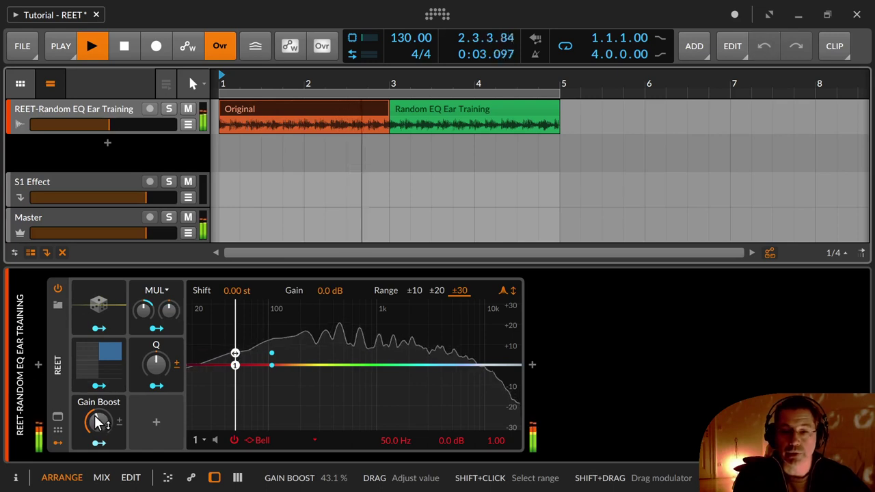
pyautogui.moveTo(98, 423); pyautogui.dragTo(97, 452)
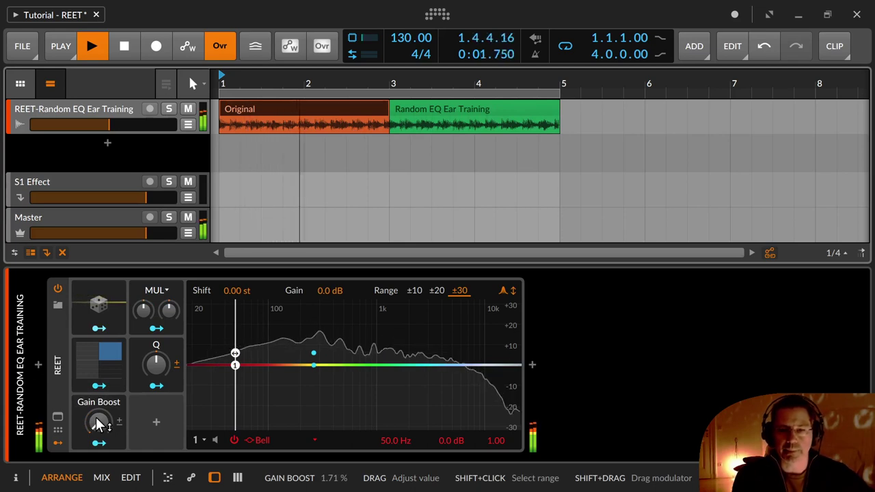
pyautogui.moveTo(98, 424); pyautogui.dragTo(98, 424)
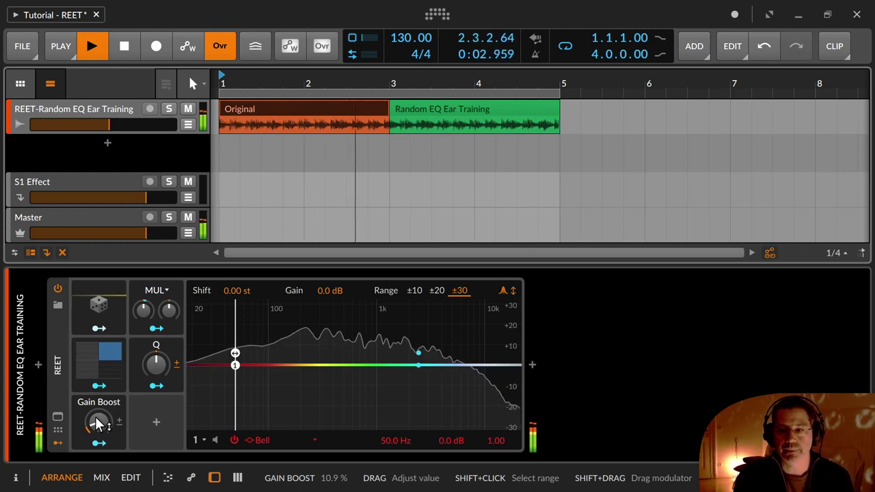
# - View the EQ curve enlarged with the device chain hidden, and return to the arrangement with the device chain shown
pyautogui.click(58, 416)
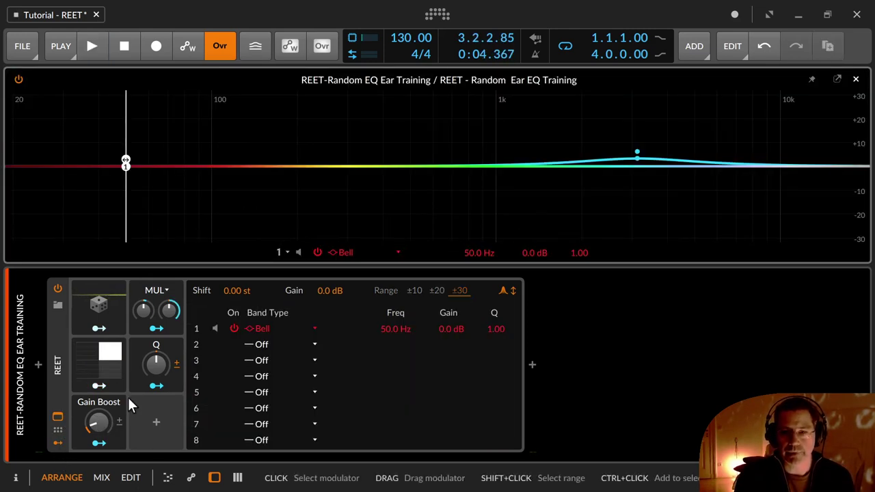
pyautogui.click(214, 478)
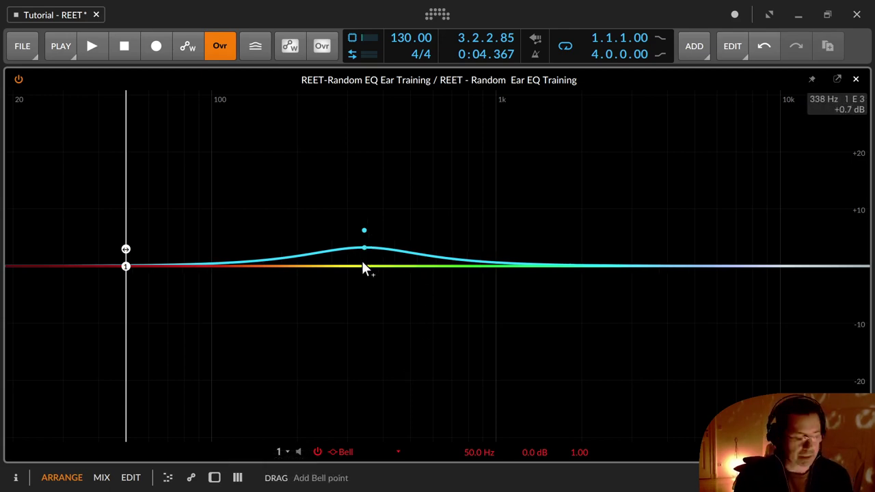
pyautogui.press('ctrl+super')
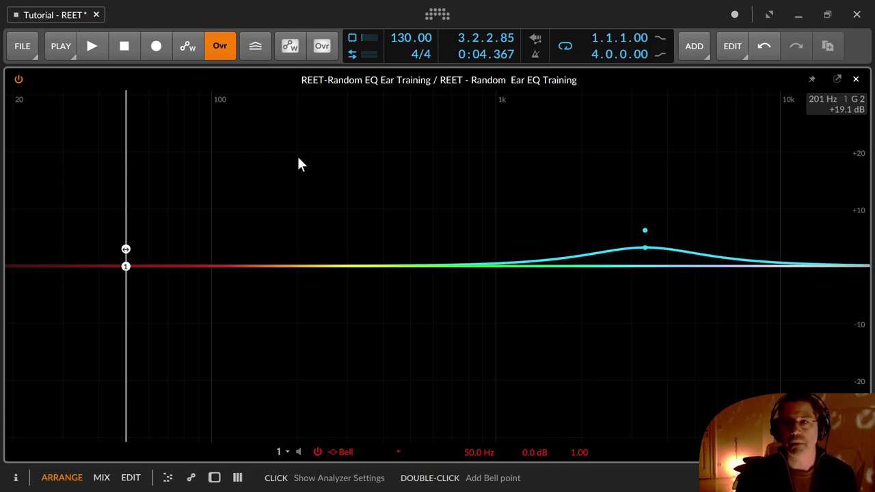
pyautogui.click(856, 80)
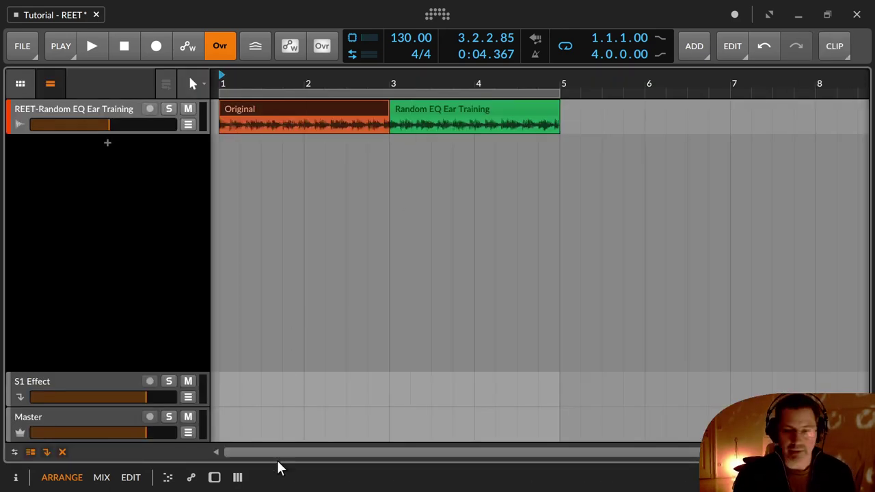
pyautogui.click(214, 477)
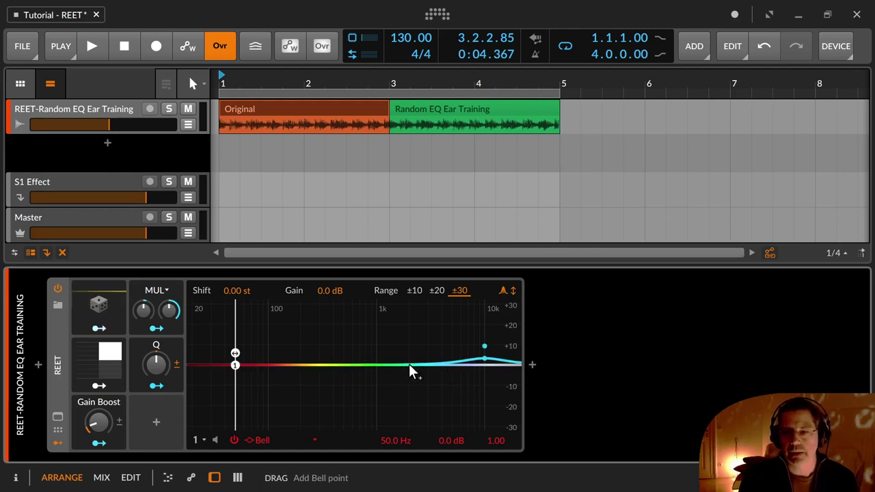
# - Raise Gain Boost slightly and play the Original and Random EQ Ear Training clips from the start of the arrangement
pyautogui.moveTo(98, 424)
pyautogui.mouseDown()
pyautogui.moveTo(99, 395)
pyautogui.moveTo(99, 418)
pyautogui.mouseUp()
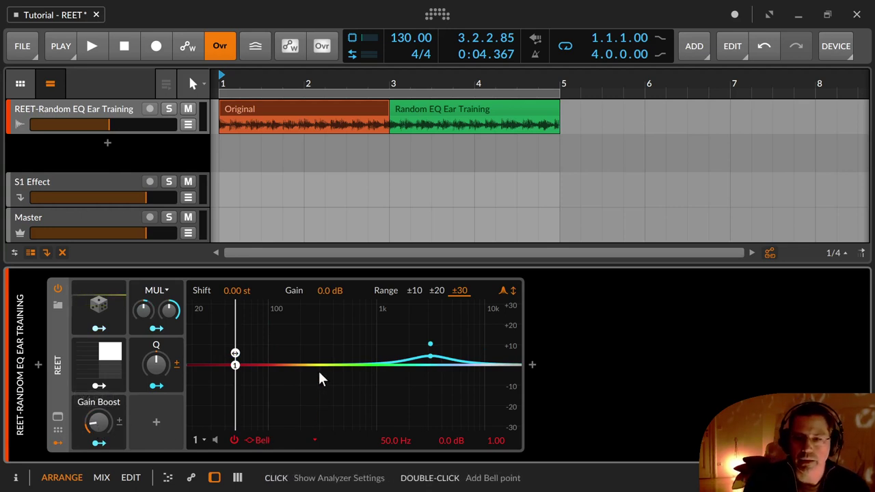
pyautogui.click(329, 109)
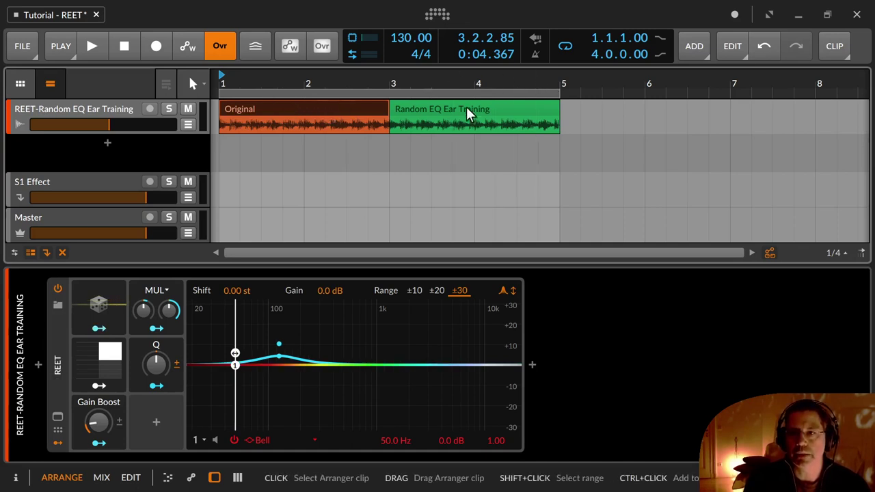
pyautogui.press('space')
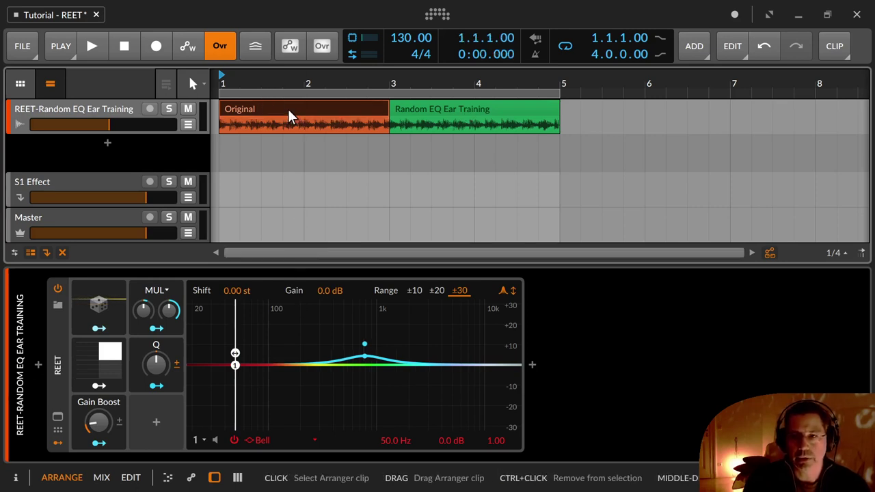
pyautogui.click(438, 108)
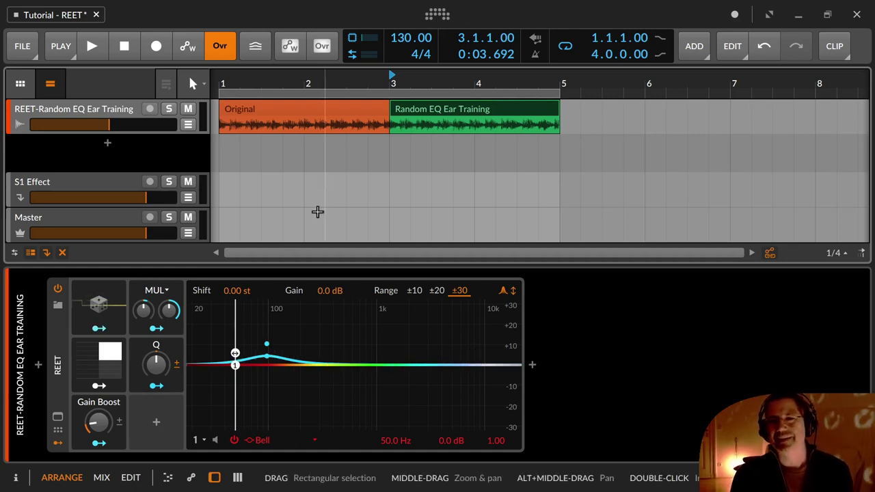
pyautogui.click(124, 48)
pyautogui.click(91, 46)
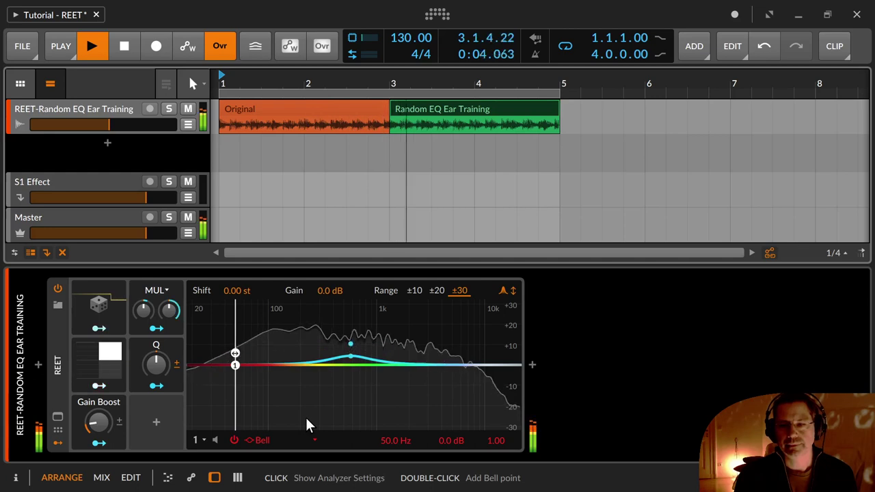
# - Raise Gain Boost to 29.1 % during playback and bring it back down to a moderate level
pyautogui.moveTo(96, 427); pyautogui.dragTo(96, 392)
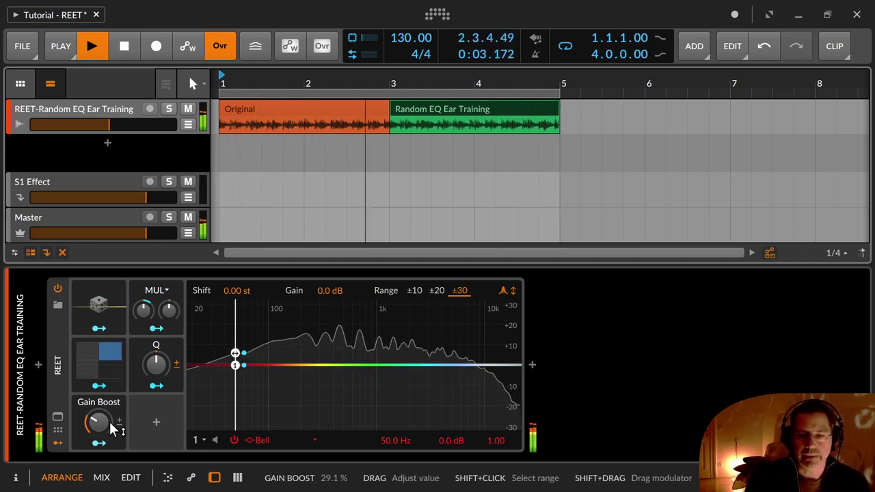
pyautogui.moveTo(98, 423)
pyautogui.mouseDown()
pyautogui.moveTo(98, 402)
pyautogui.moveTo(105, 453)
pyautogui.moveTo(104, 425)
pyautogui.mouseUp()
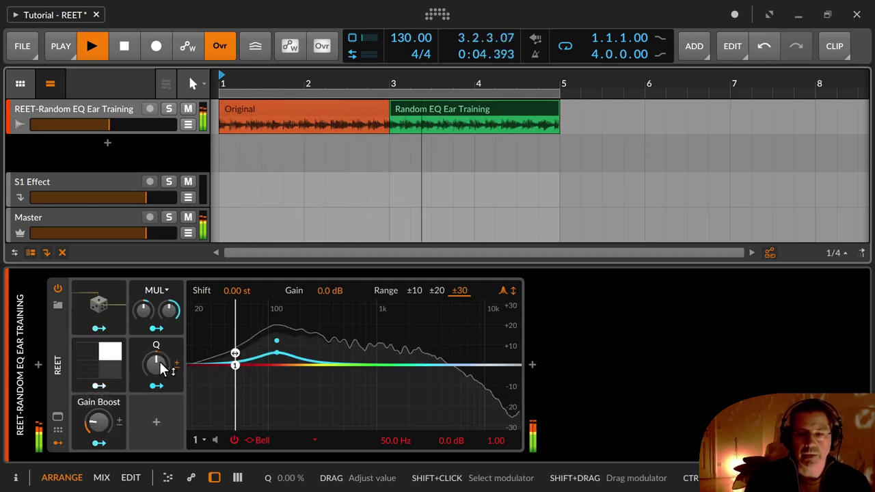
# - Try a Q of -53.1 % and higher settings during playback, and reset Q to 0.00 %
pyautogui.moveTo(162, 359); pyautogui.dragTo(155, 416)
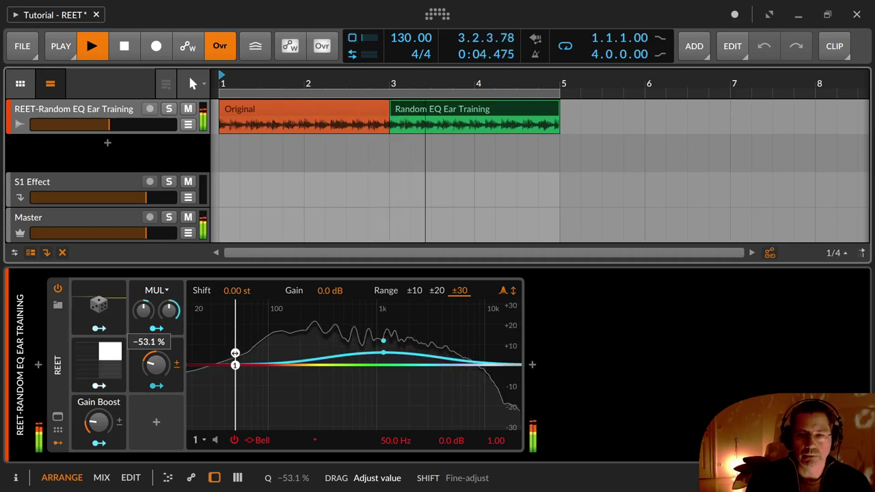
pyautogui.moveTo(158, 364); pyautogui.dragTo(158, 332)
pyautogui.doubleClick(158, 364)
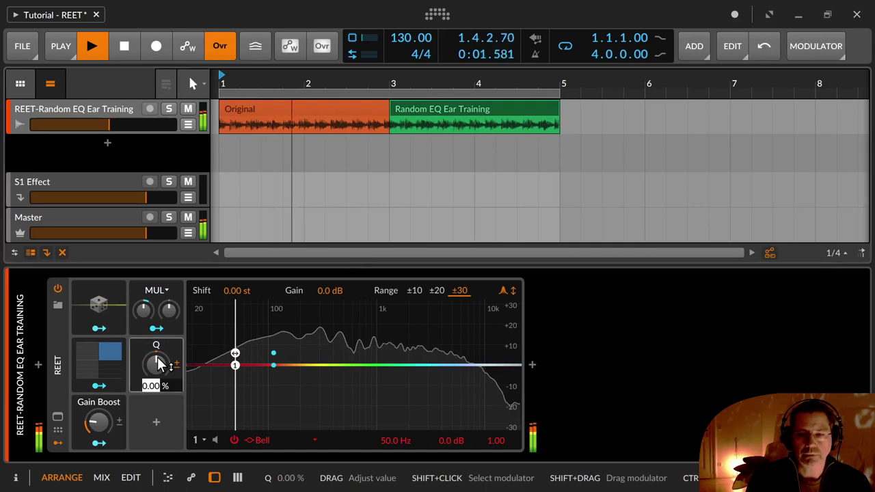
# - Enlarge the EQ curve with the device chain hidden, play the loop from the start to watch the random boosts, and stop playback
pyautogui.press('space')
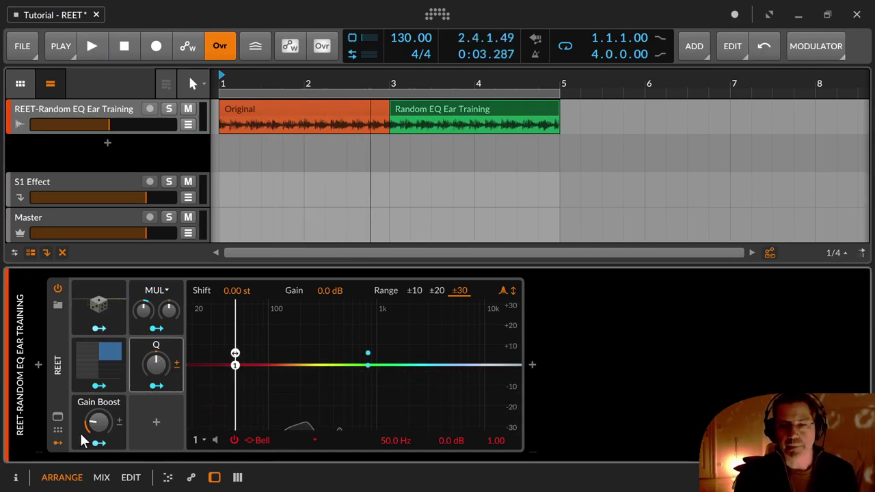
pyautogui.click(58, 416)
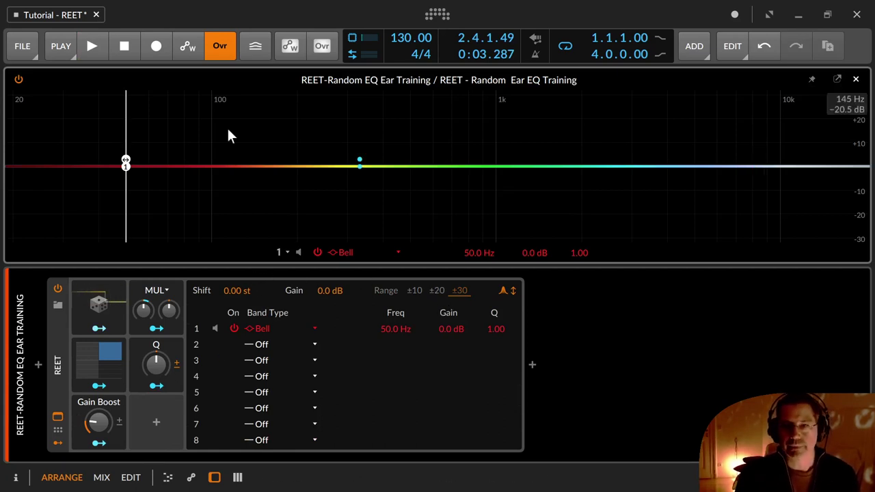
pyautogui.click(118, 43)
pyautogui.click(101, 44)
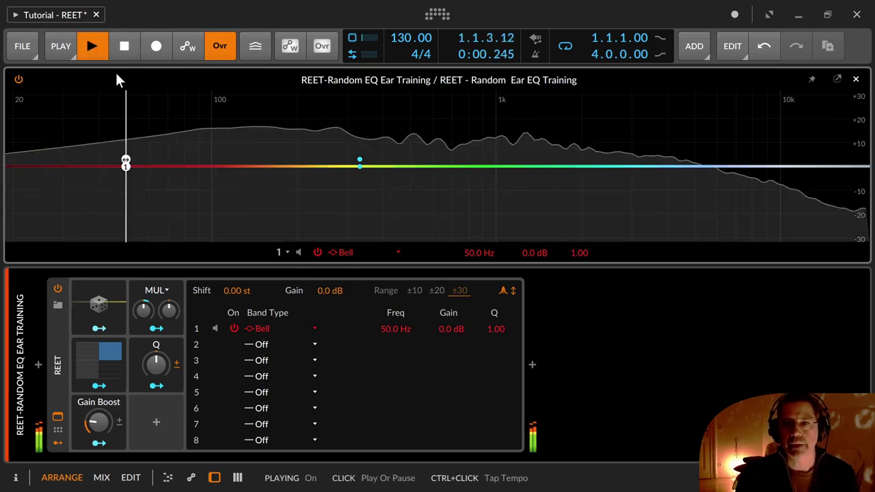
pyautogui.click(215, 478)
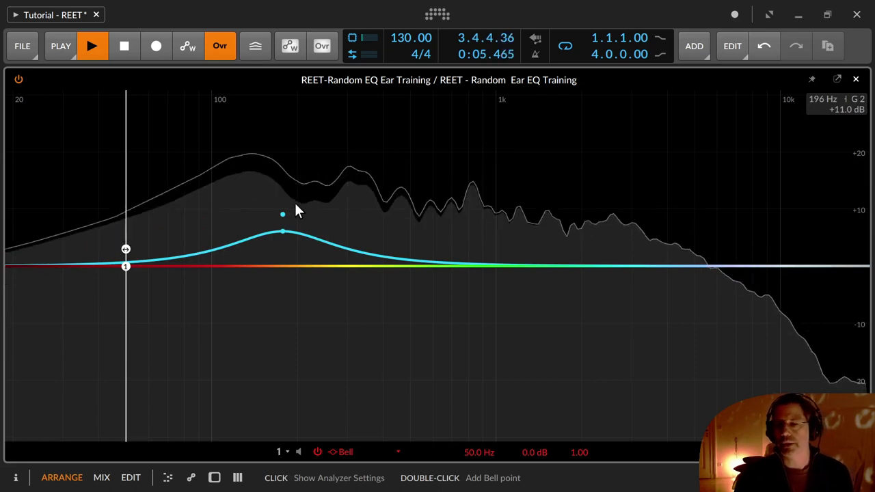
pyautogui.press('space')
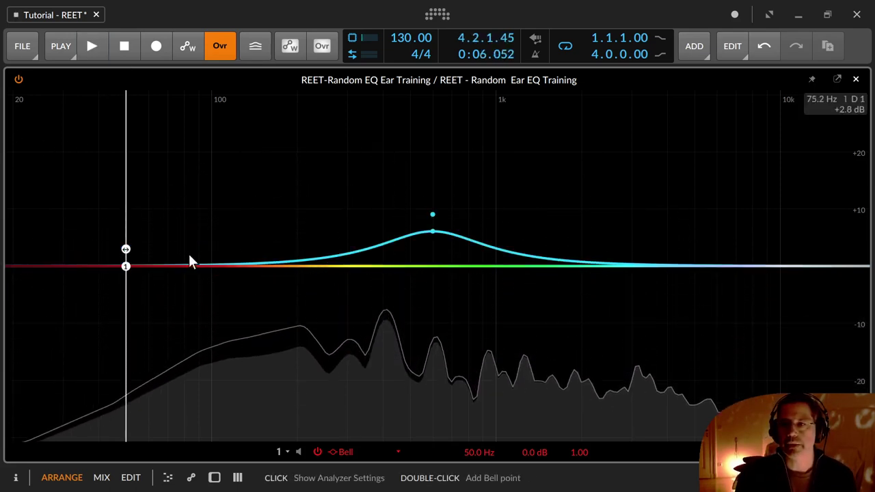